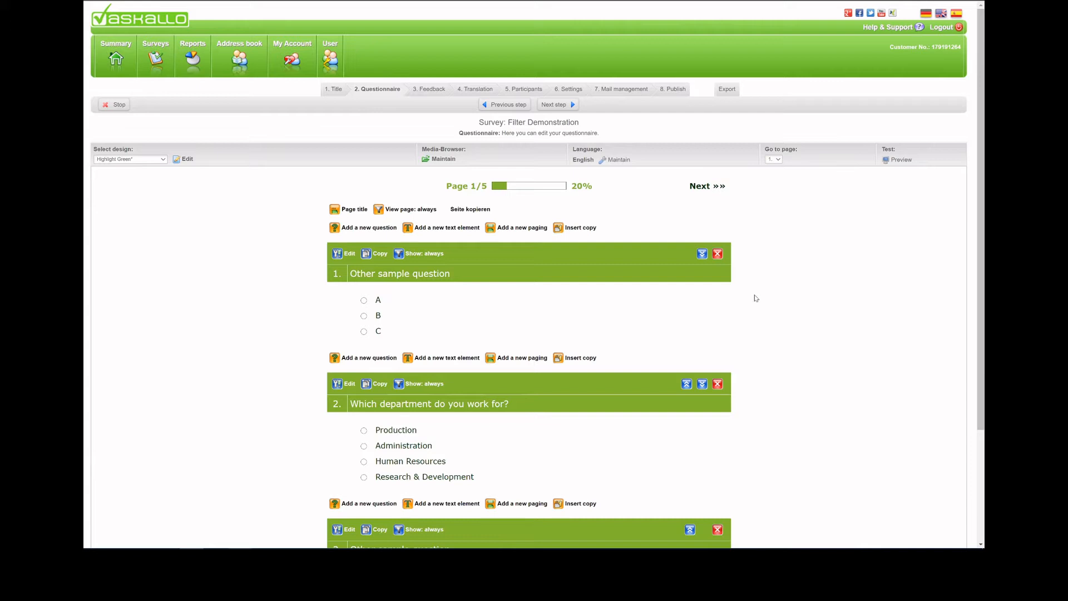
Create a new filter named "Human Resources" from the display setting of question 6 on page 2.
scroll(755, 298, down, 2)
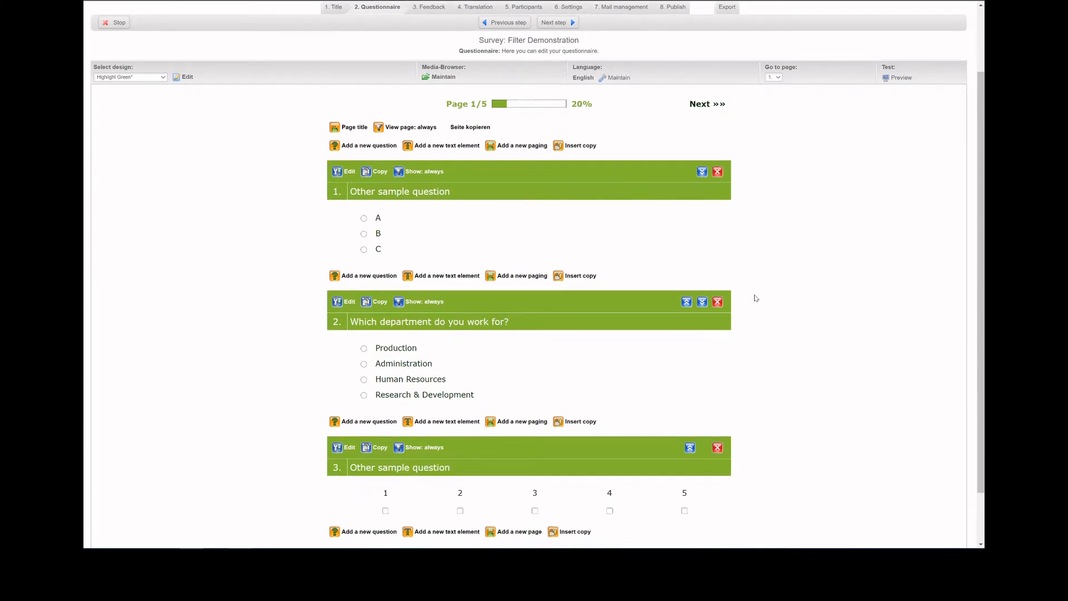
scroll(755, 298, down, 2)
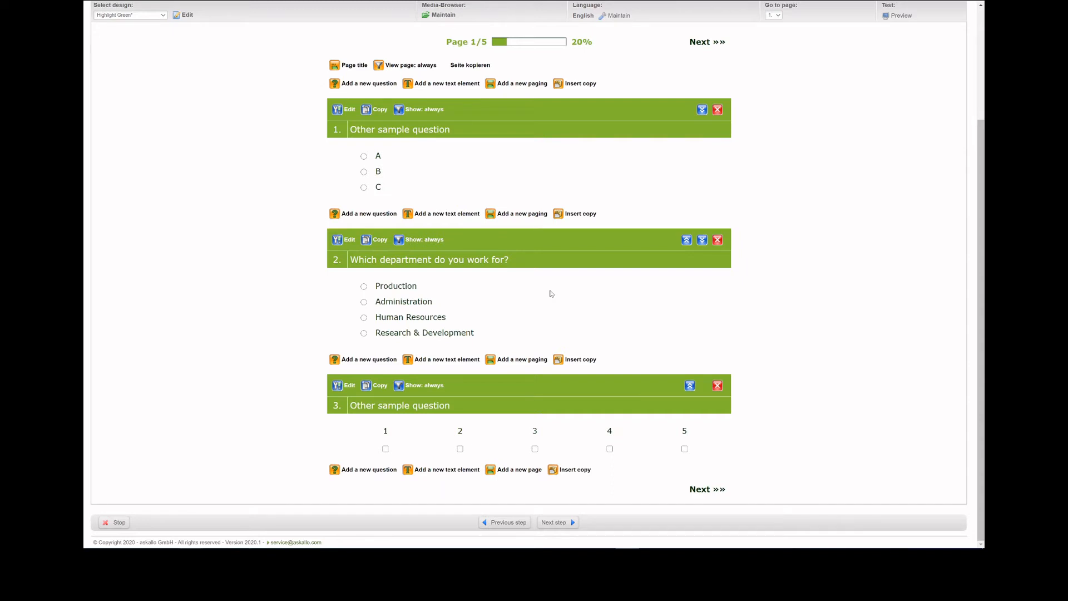
click(707, 490)
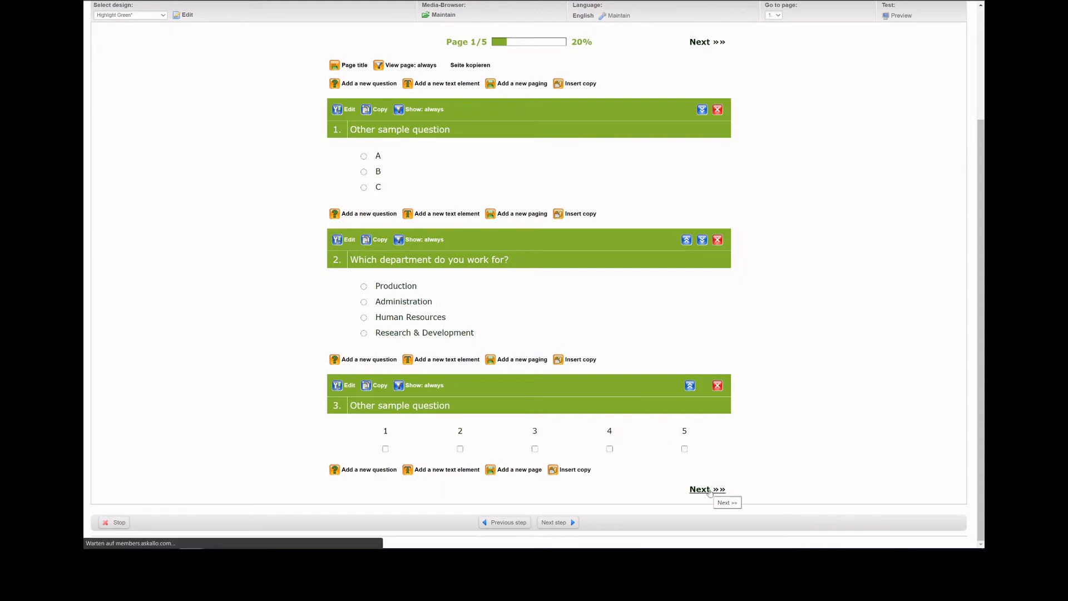
scroll(656, 410, down, 3)
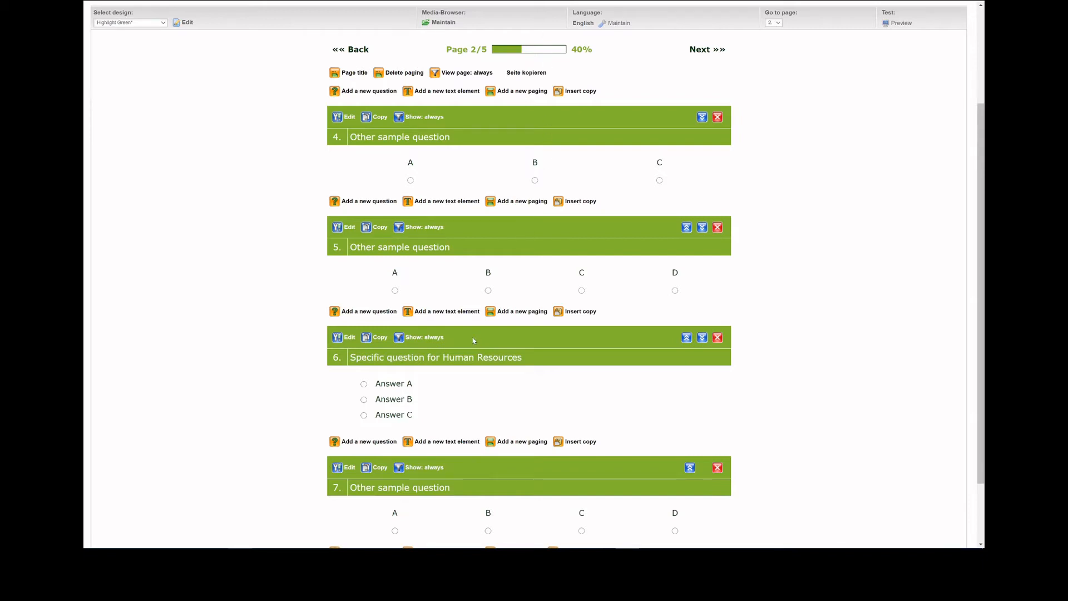
click(432, 341)
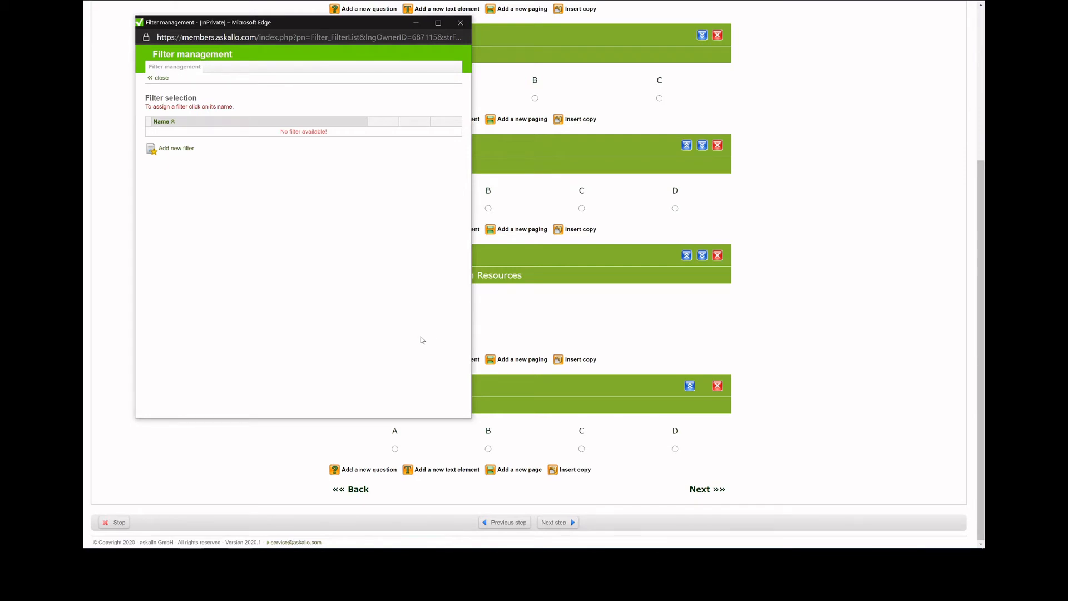
click(191, 154)
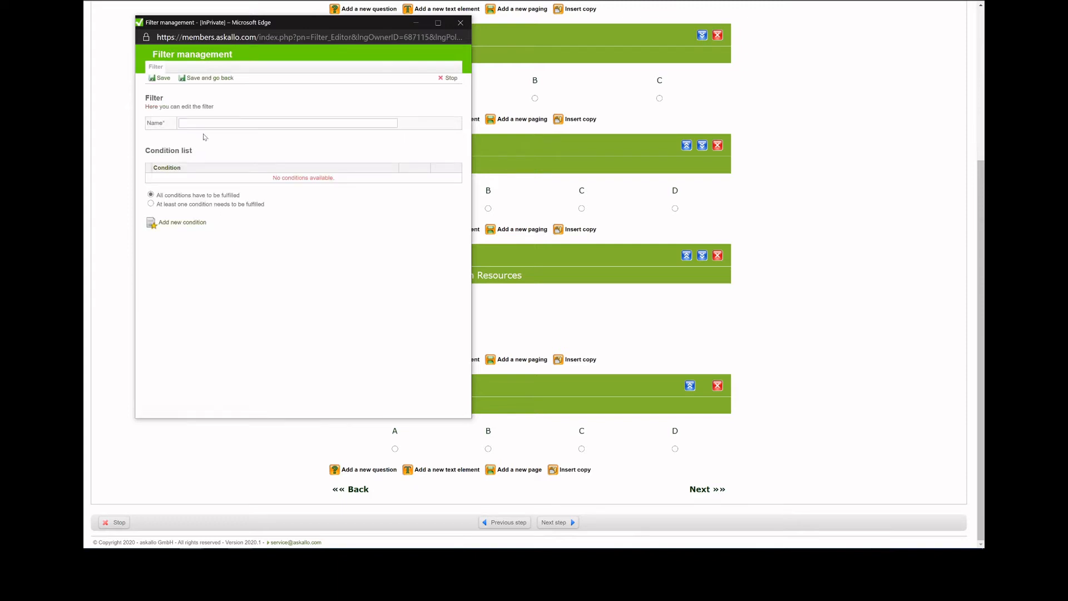
text(Hum)
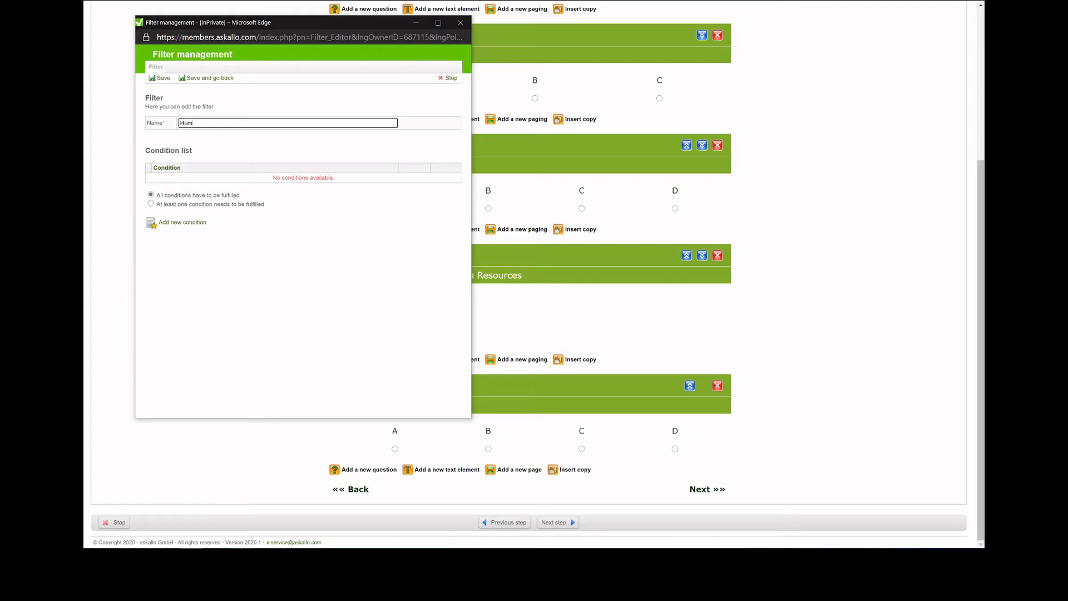
text(an Resources)
Add an answer condition to the filter requiring "Human Resources" as selected in question 2, "Which department do you work for?".
click(183, 222)
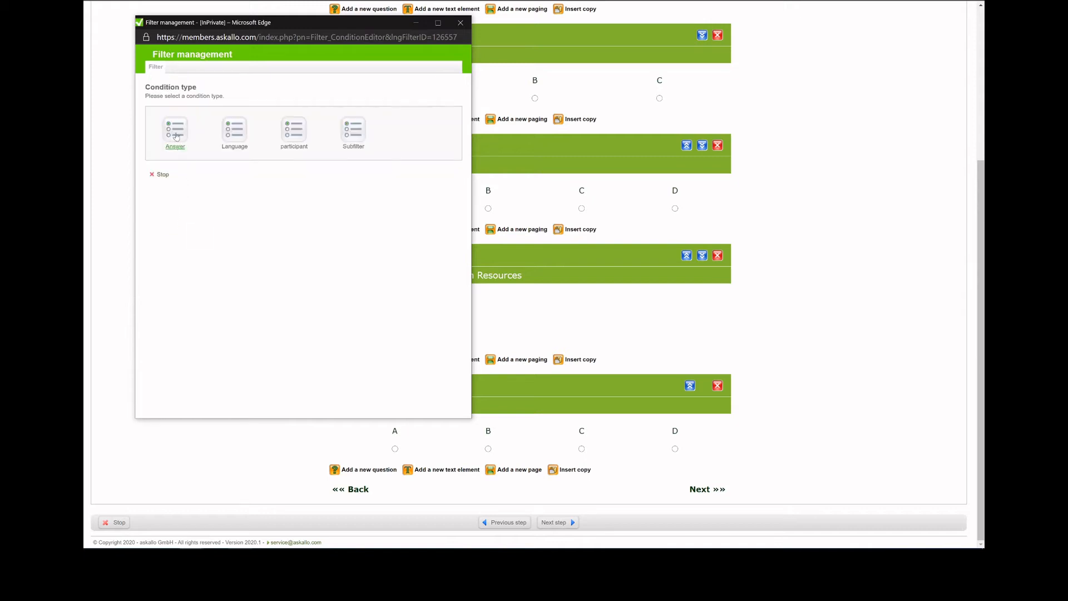
click(175, 136)
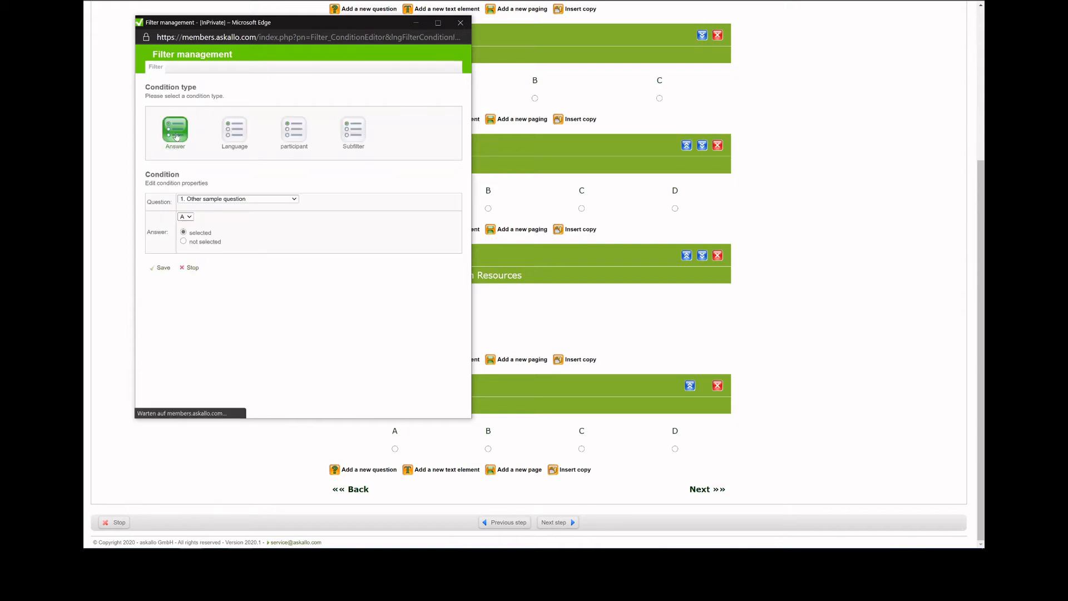
click(290, 203)
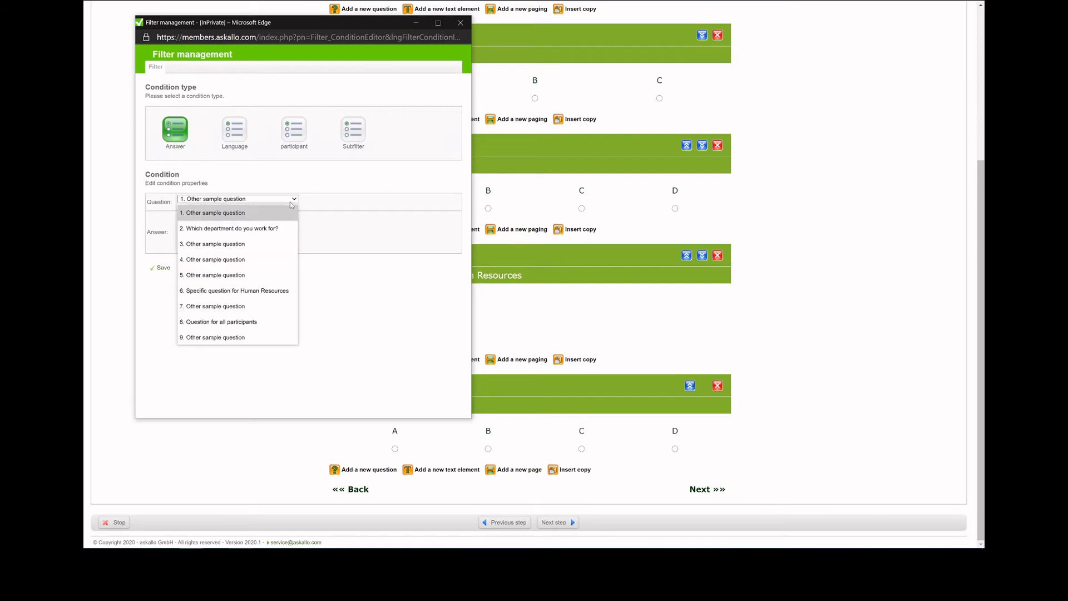
click(274, 228)
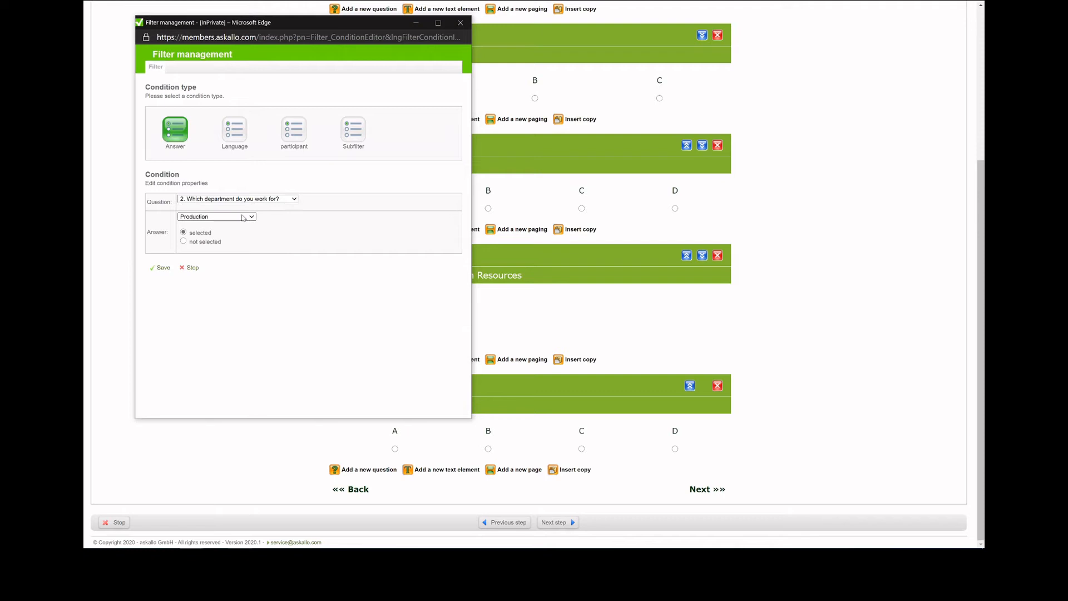
click(243, 218)
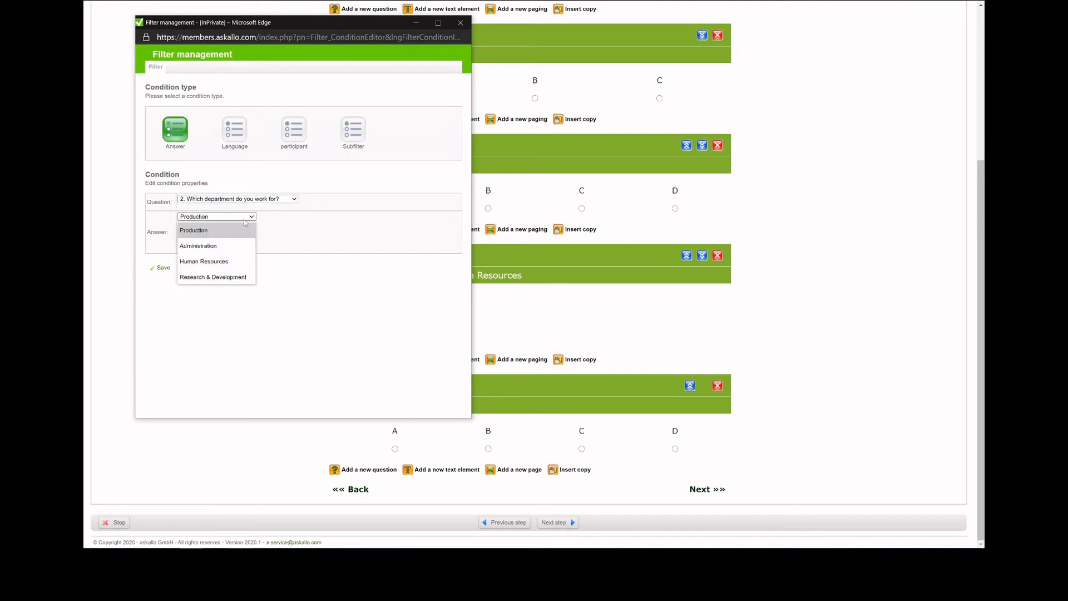
click(236, 262)
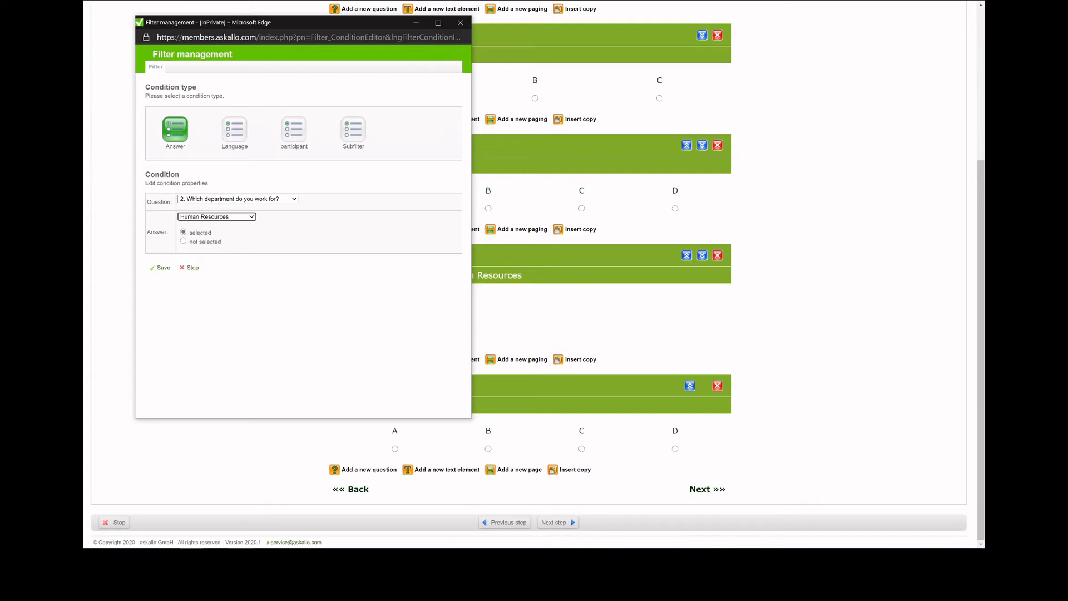
drag(215, 234, 191, 236)
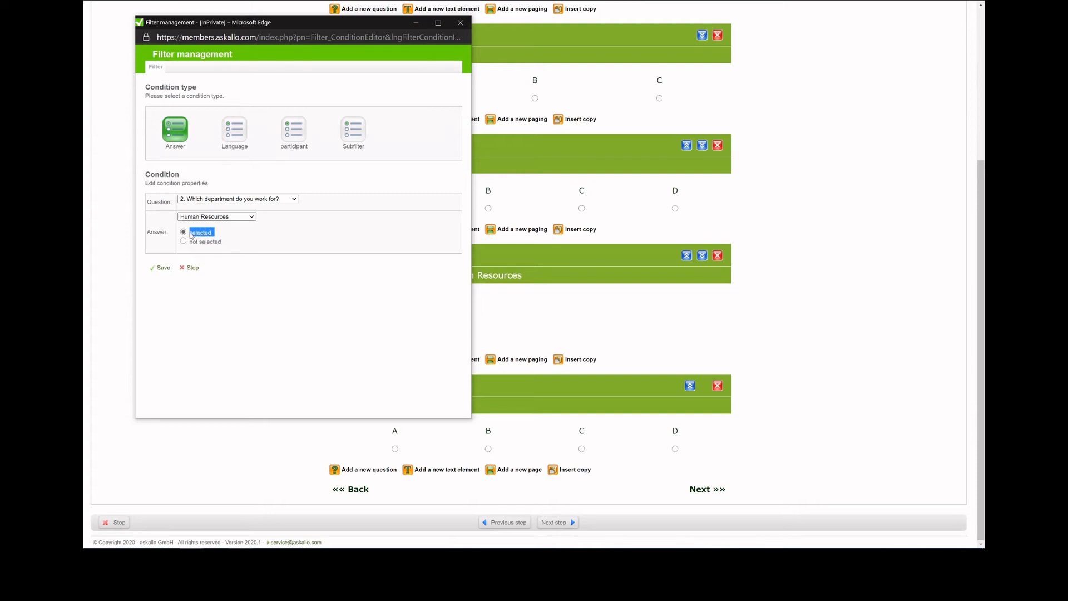
click(191, 236)
click(163, 268)
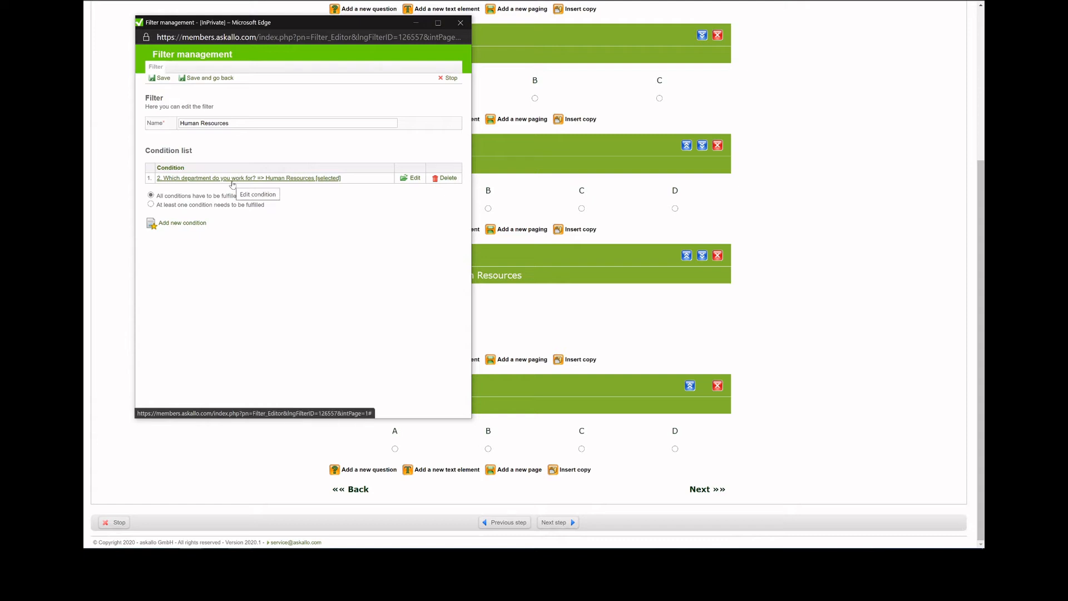
Save the filter and assign it to question 6, "Specific question for Human Resources".
click(222, 78)
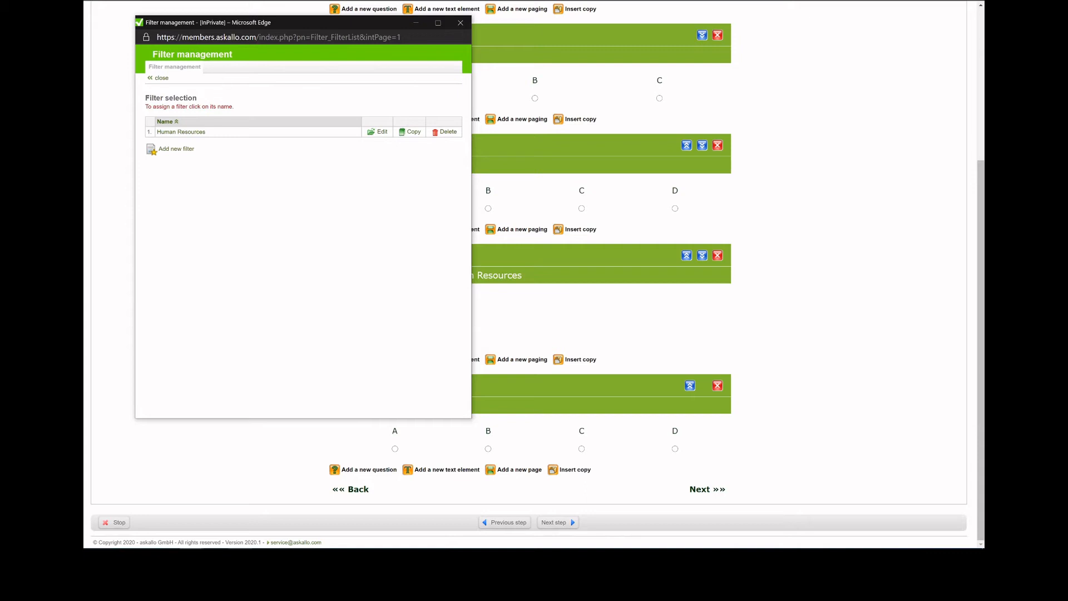
click(202, 134)
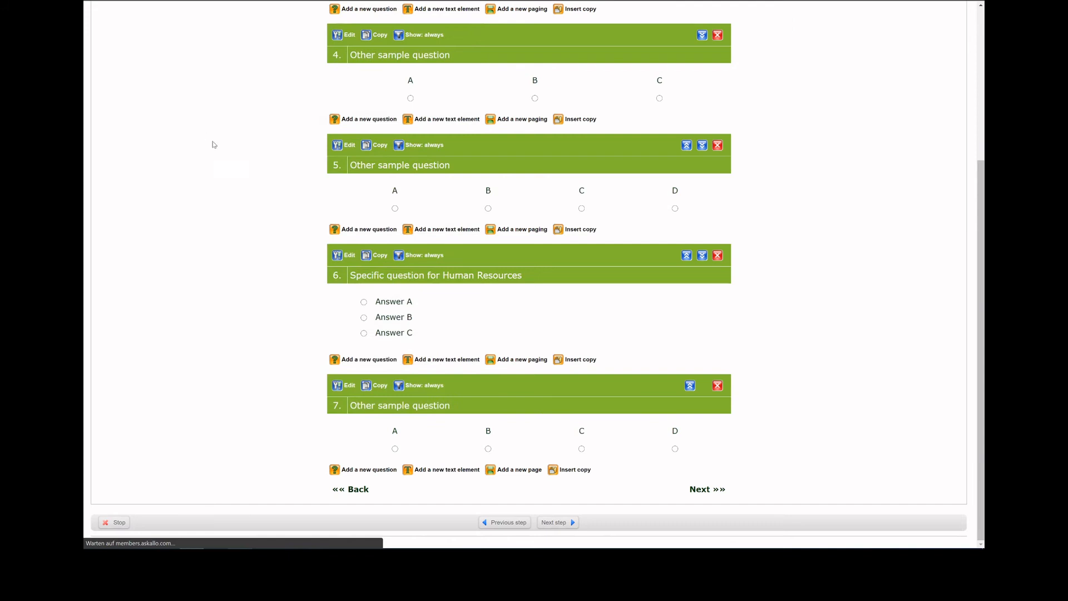
scroll(290, 243, down, 3)
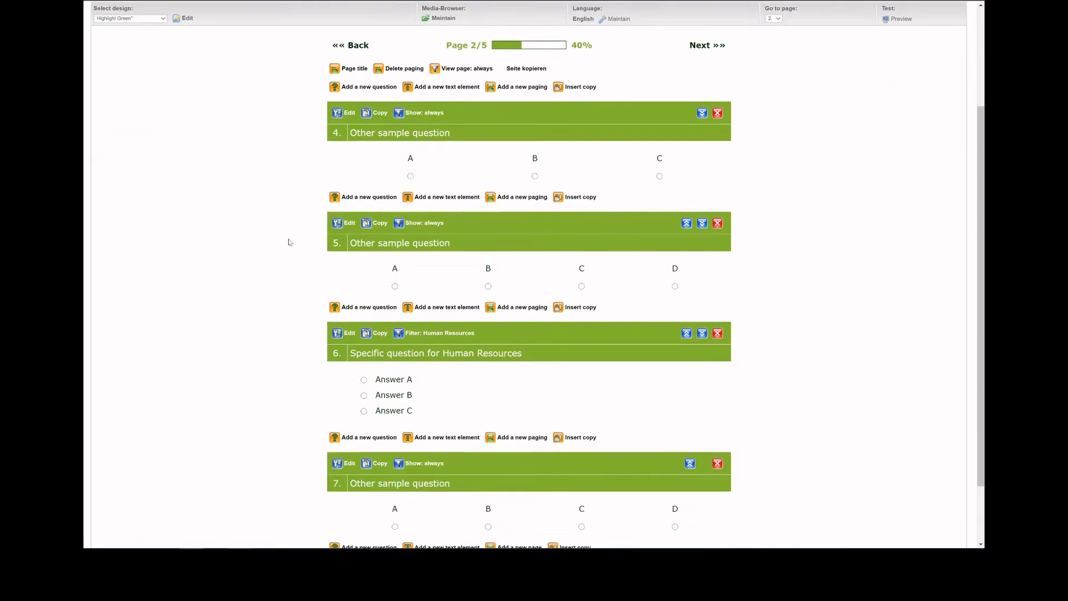
scroll(288, 241, down, 2)
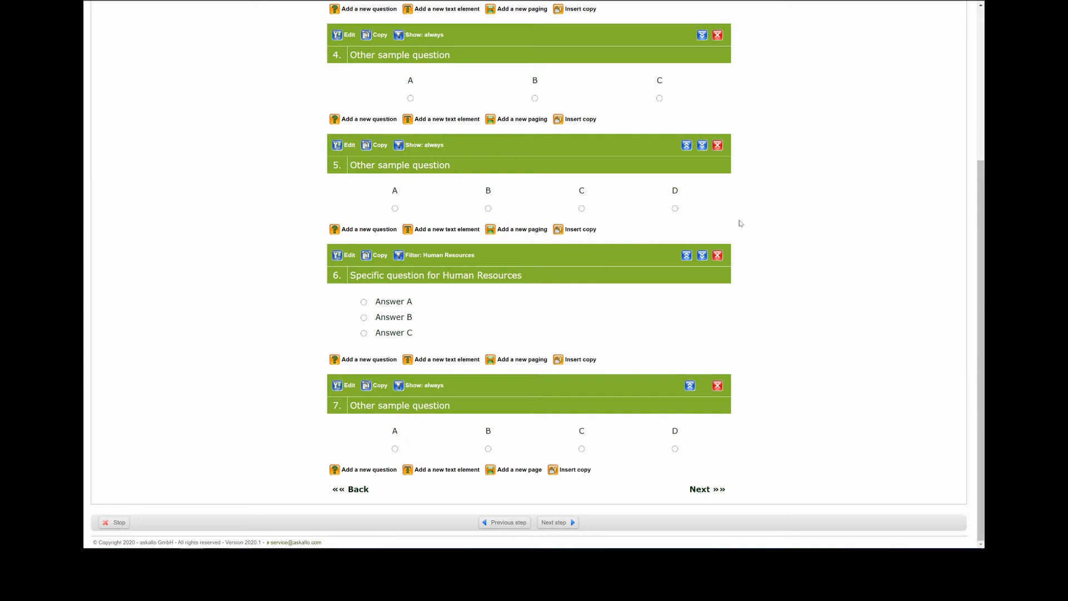
Preview the survey with Production chosen as the department and check which questions page 2 shows.
scroll(767, 220, up, 3)
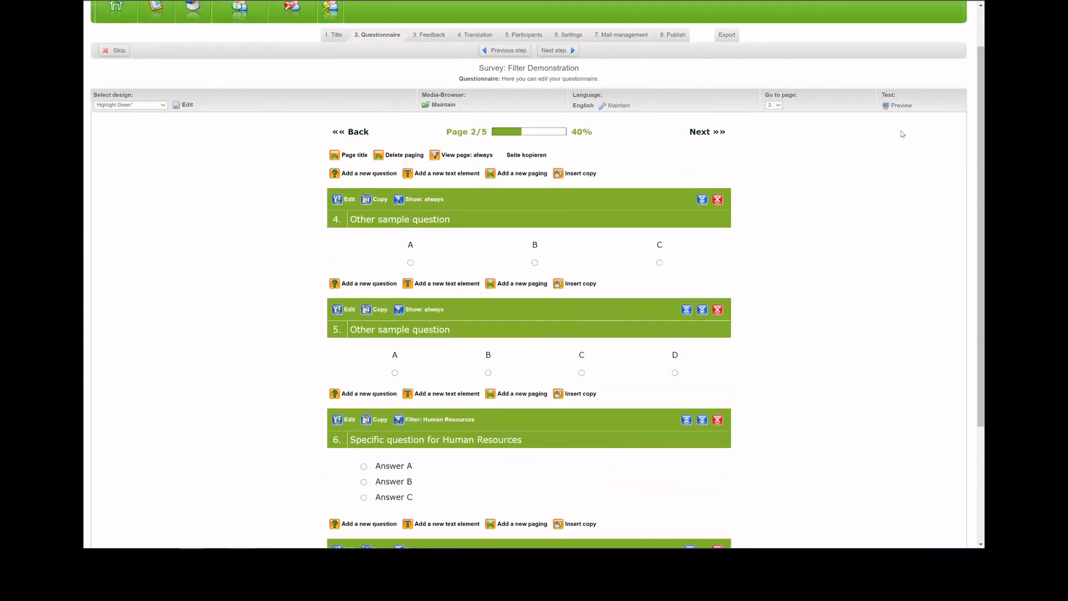
click(900, 107)
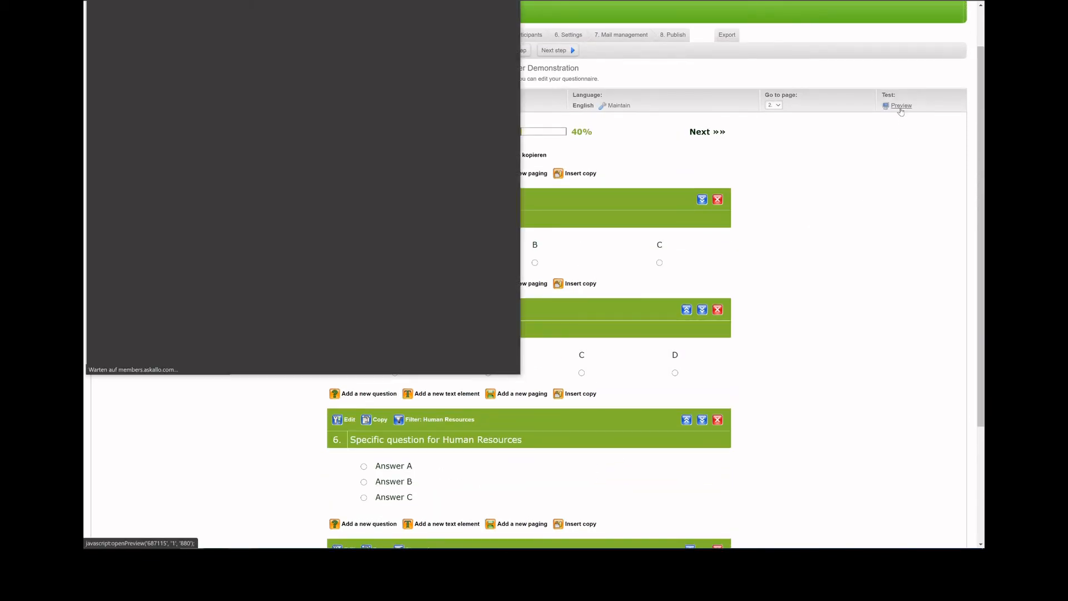
click(461, 192)
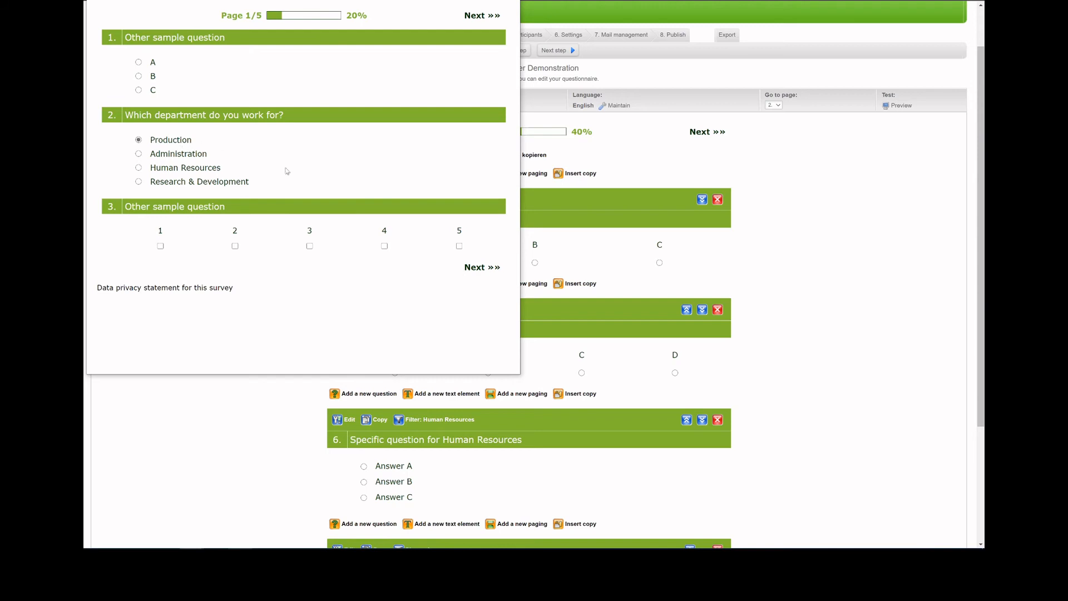
click(481, 268)
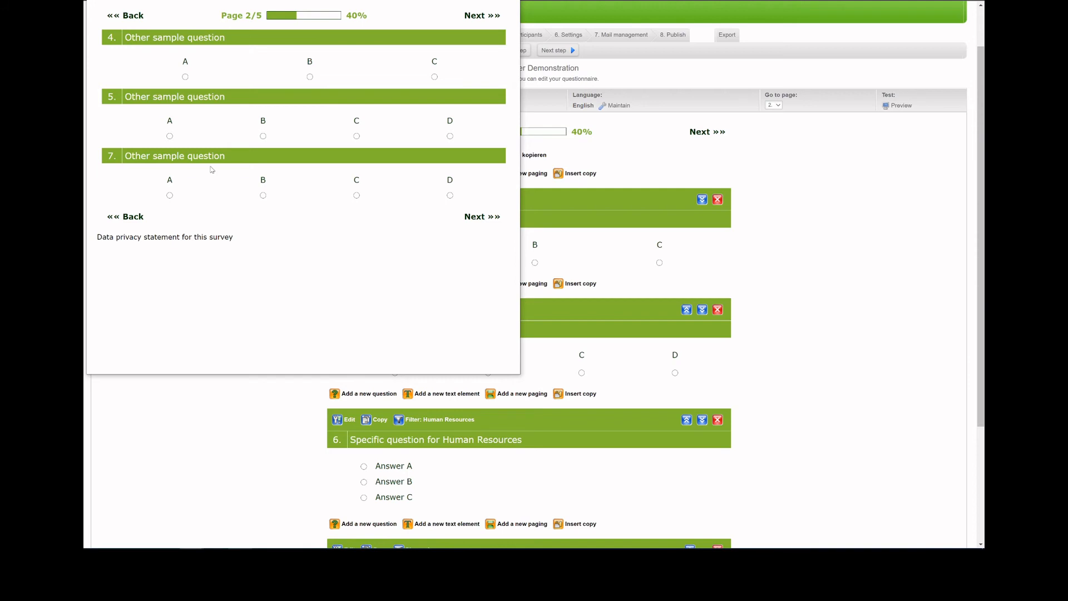
Recheck page 2 of the preview with Human Resources chosen as the department, and close the preview.
click(124, 217)
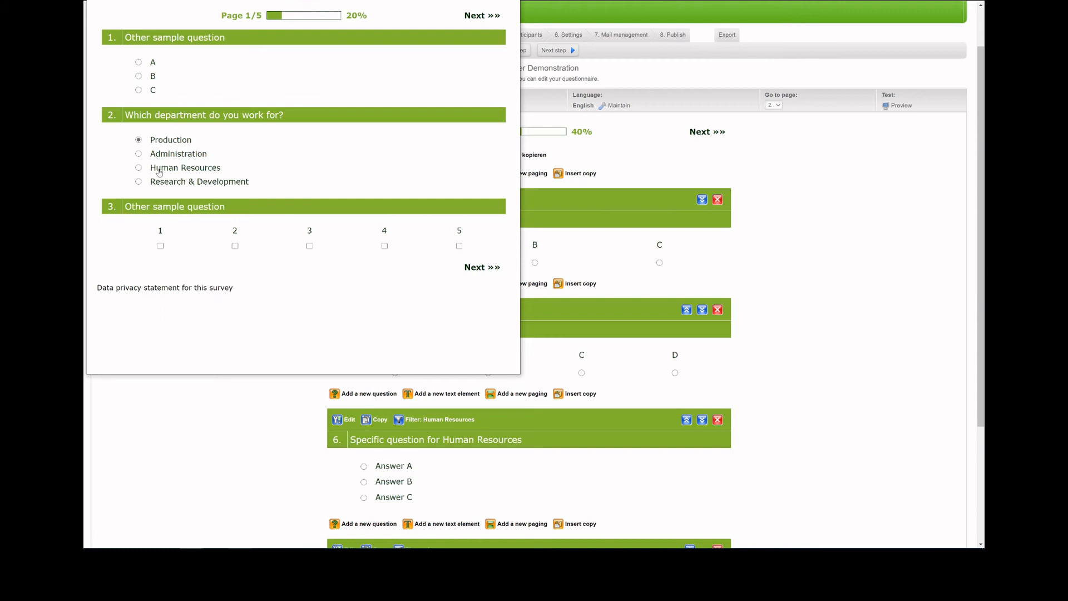
click(483, 268)
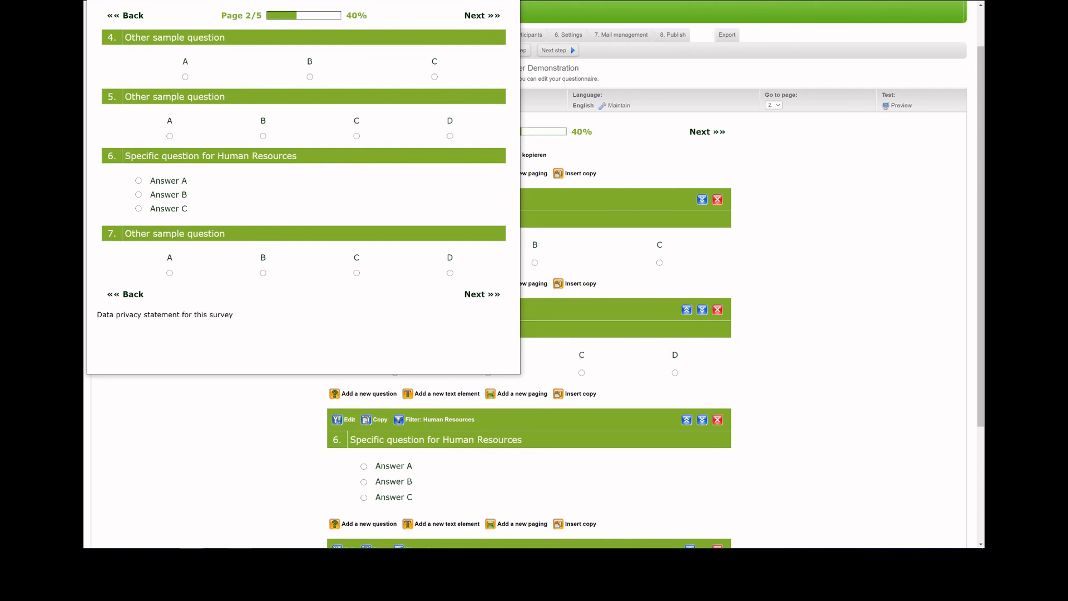
click(507, 1)
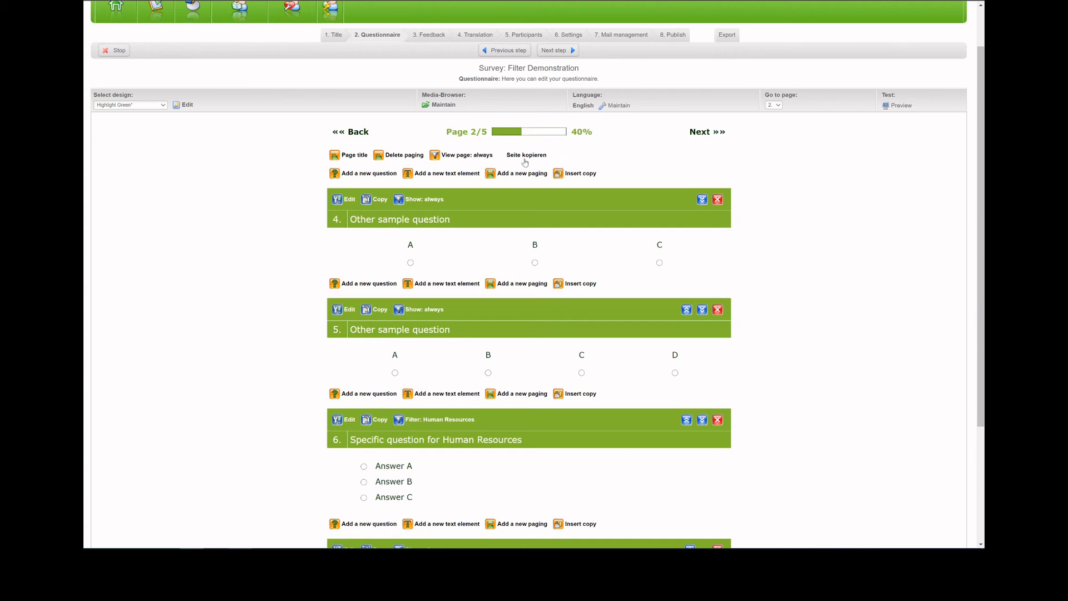
Assign the existing Human Resources filter to the whole of page 2.
click(467, 155)
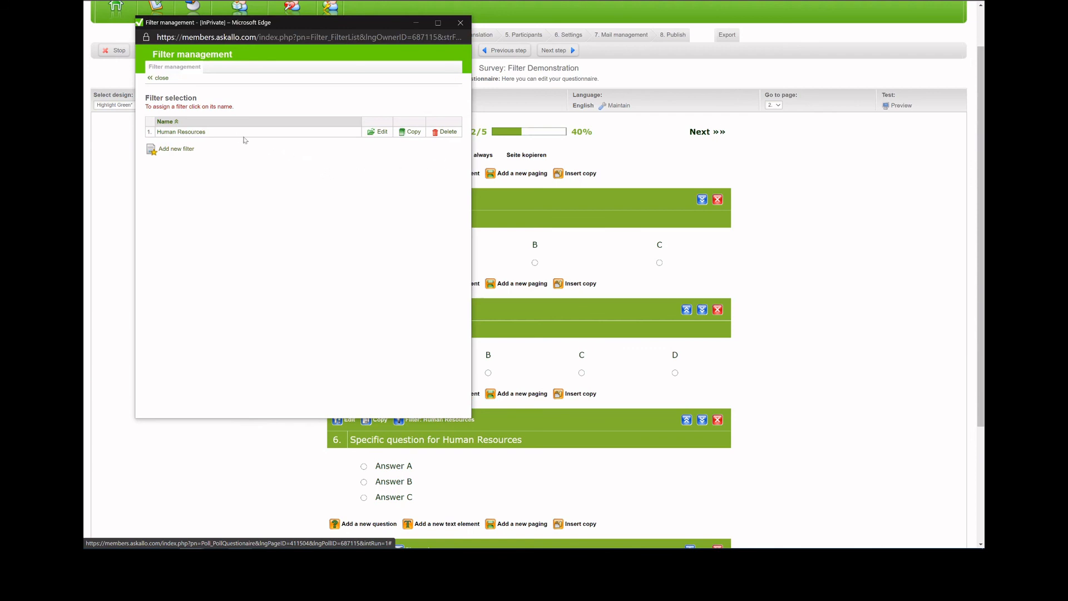
click(201, 133)
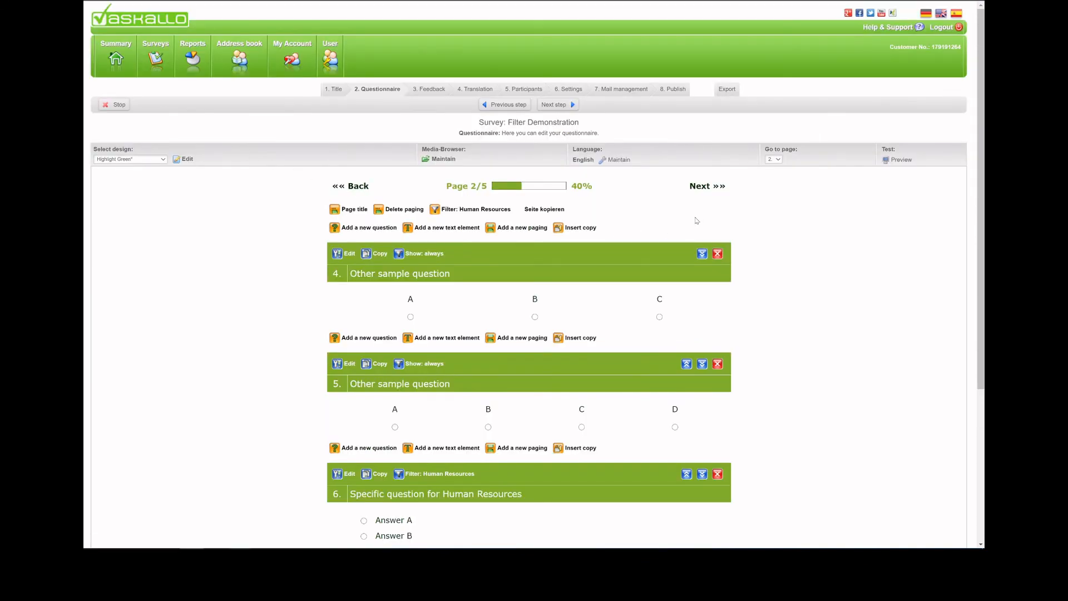
Preview the survey again with Production as the department and check which page follows page 1.
click(896, 162)
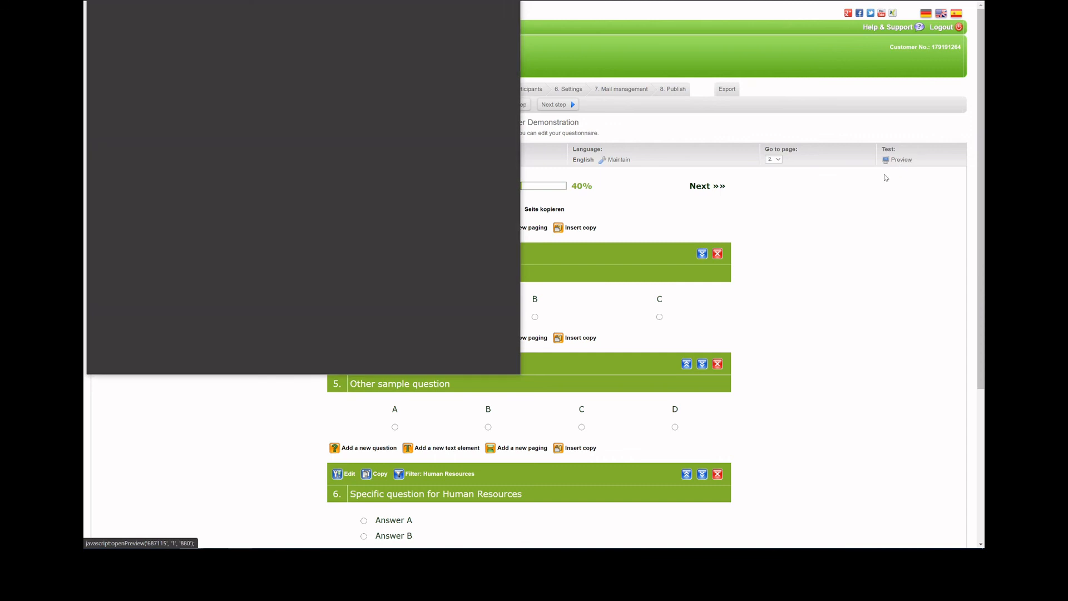
click(446, 192)
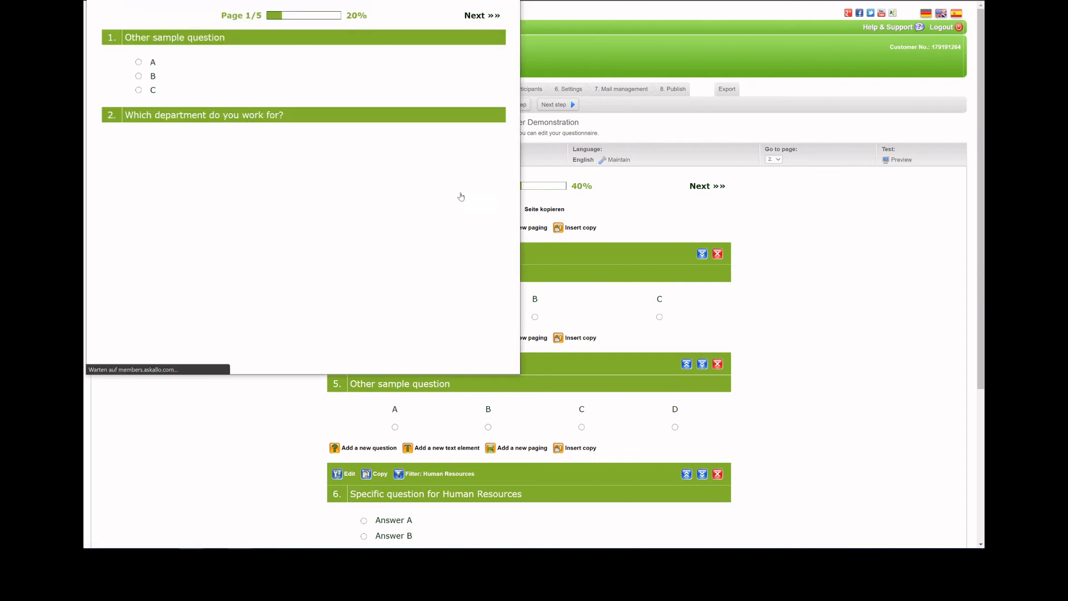
click(192, 141)
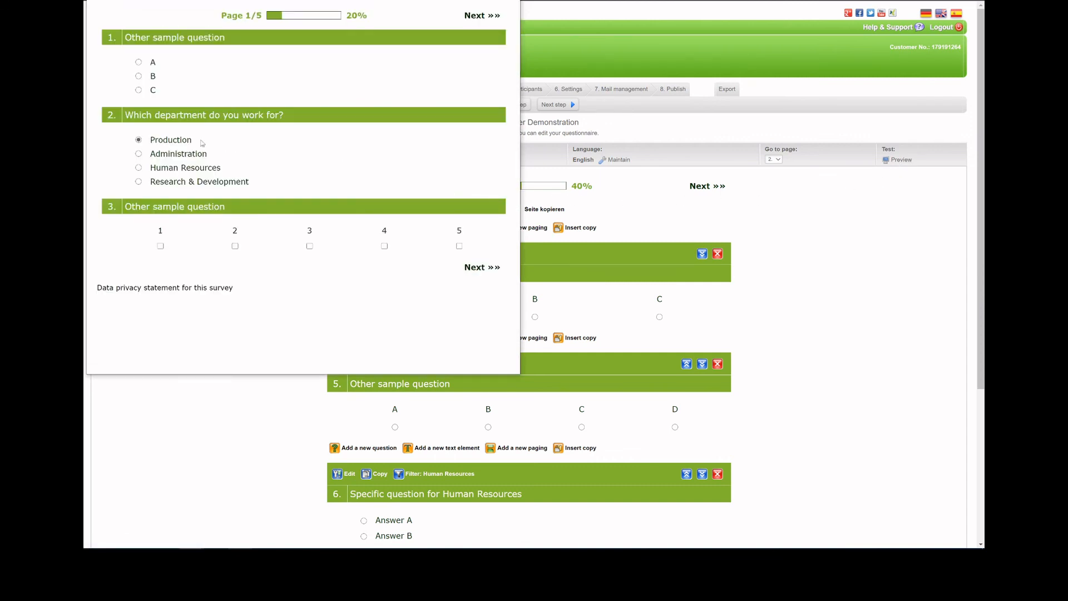
click(476, 269)
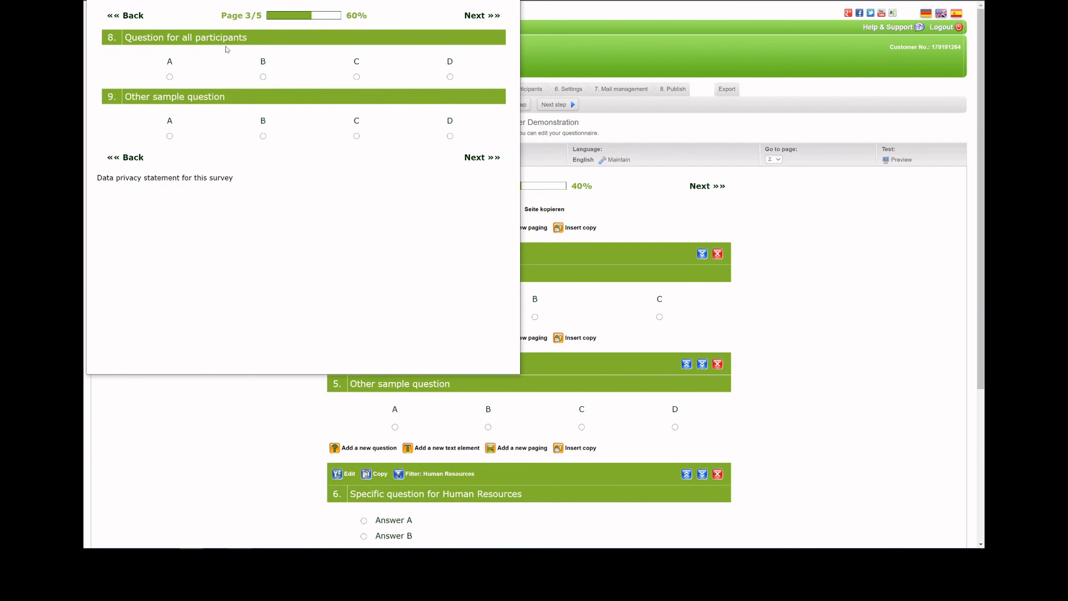
Return to page 1 of the preview, choose Human Resources as the department, and continue through page 2.
click(139, 158)
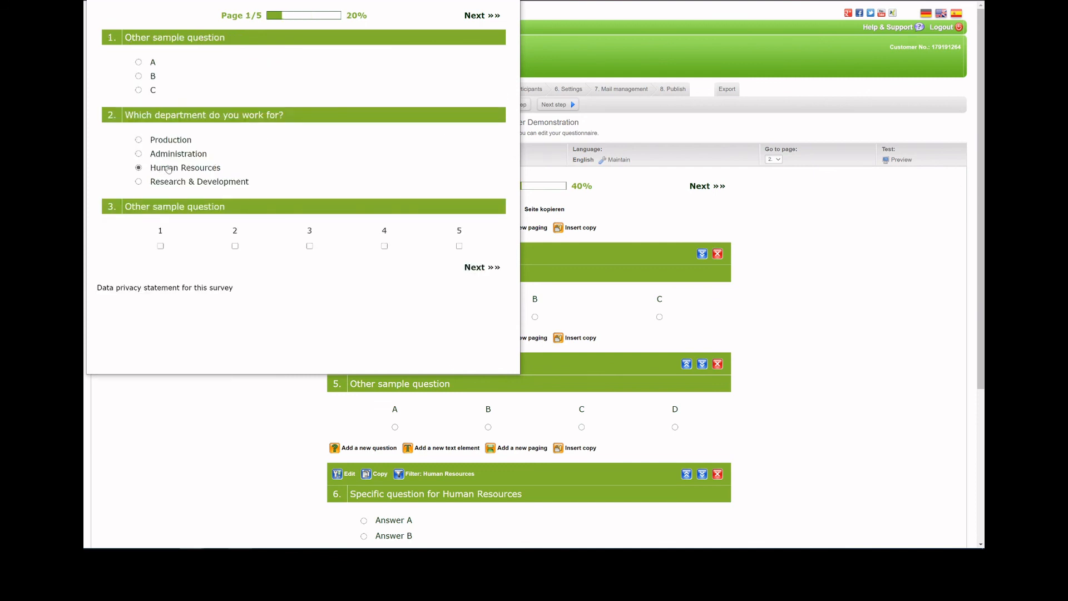
click(487, 272)
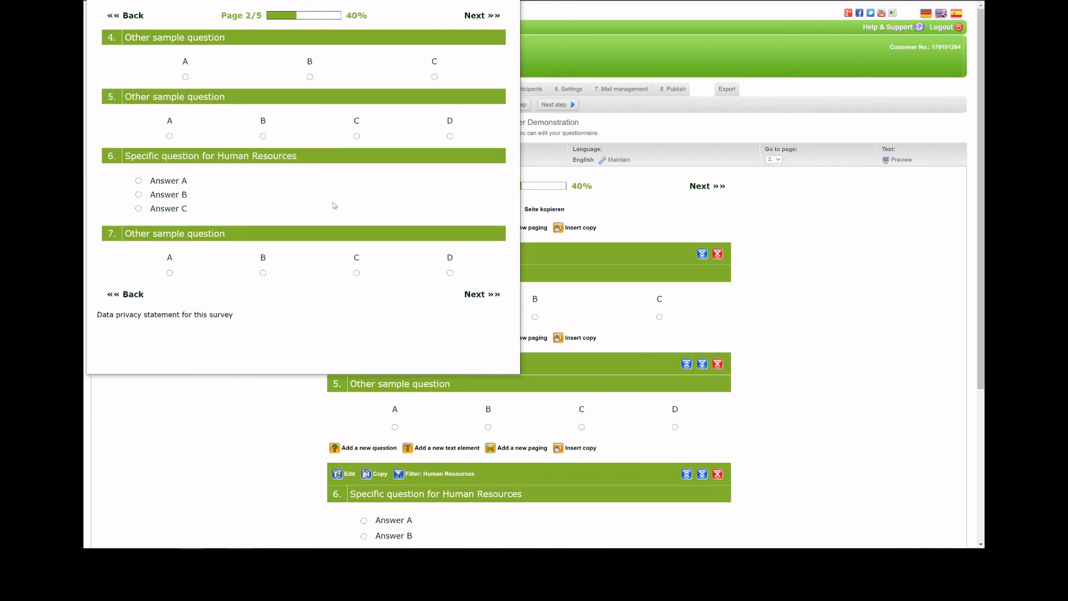
click(479, 295)
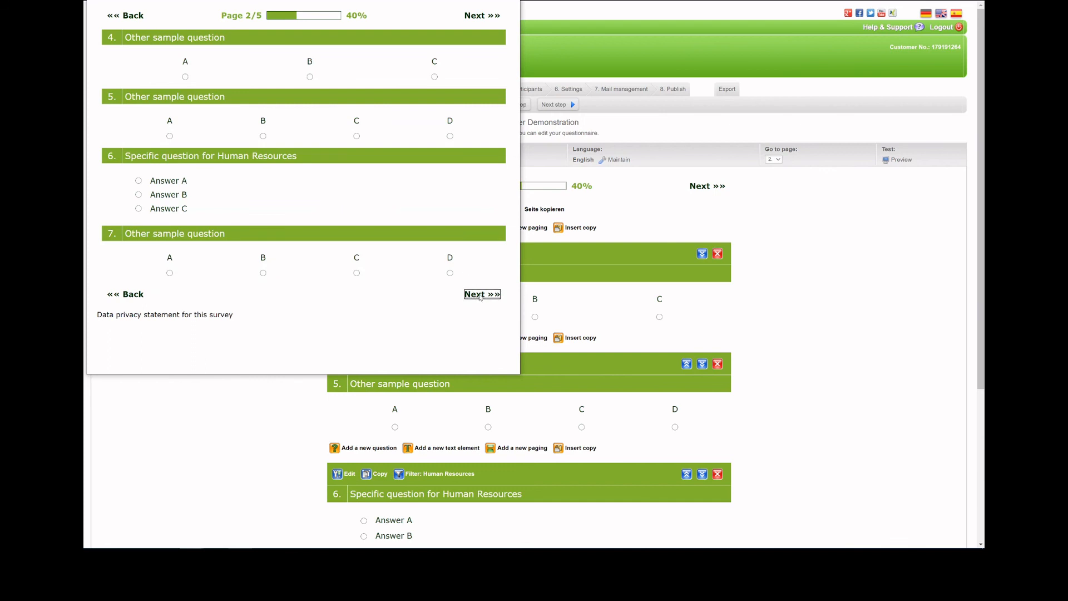